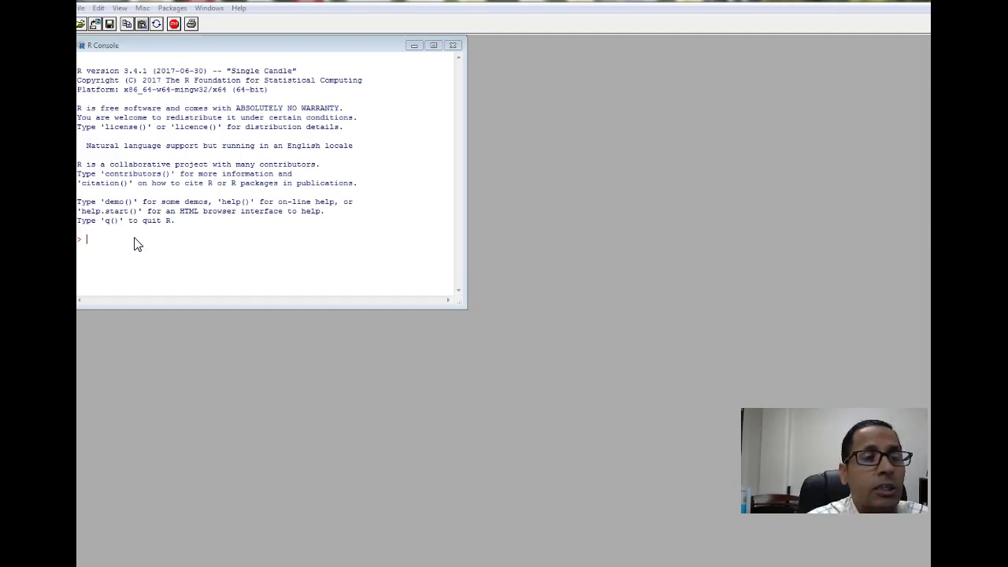
Step: Enter install.packages("Rcmdr") at the R console prompt
click(96, 243)
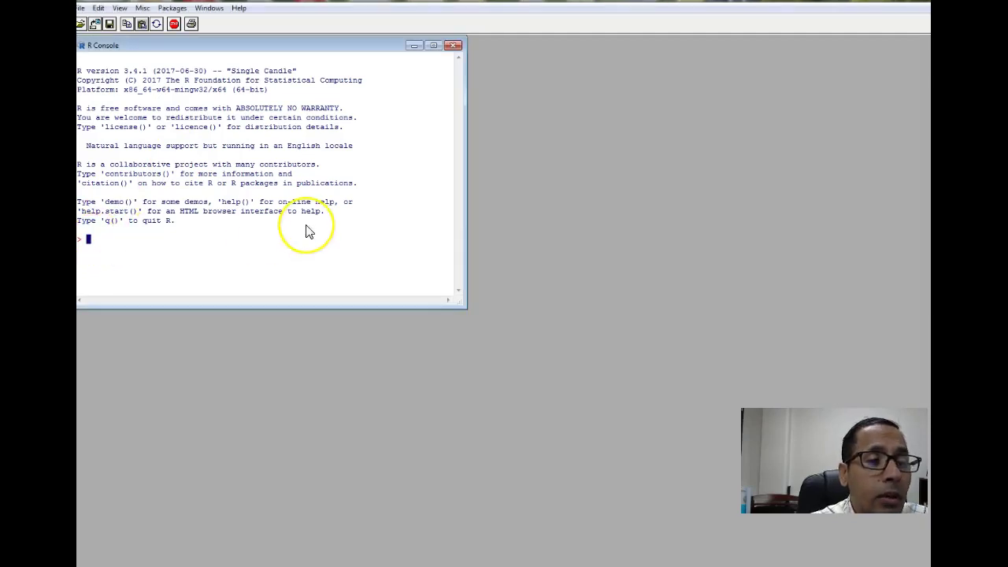
text(inst)
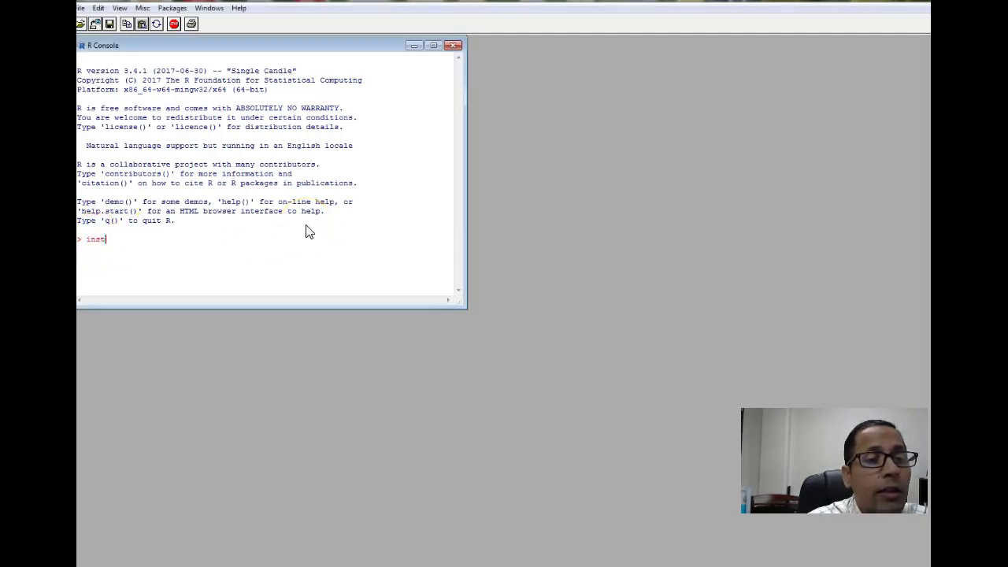
text(all.p)
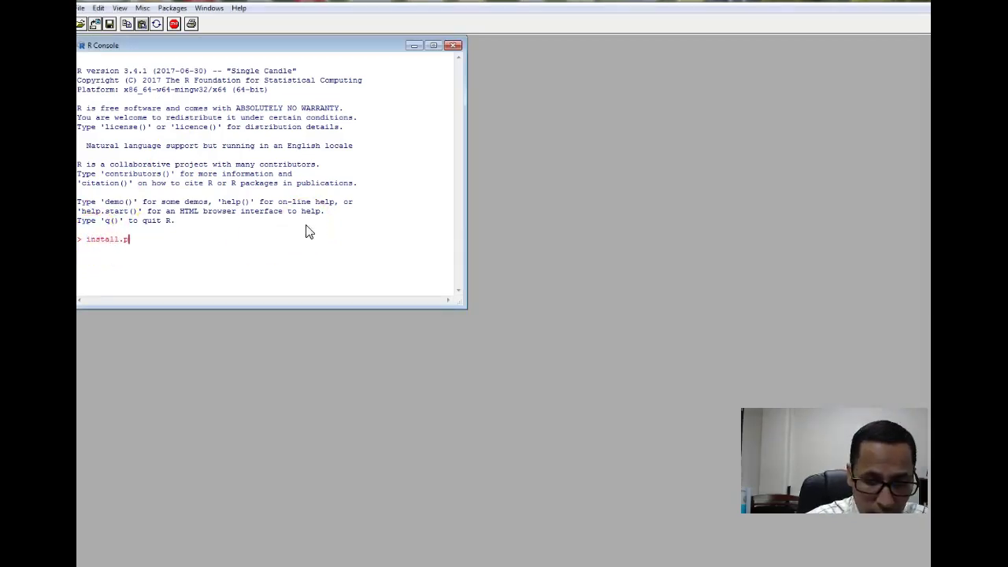
text(ackages)
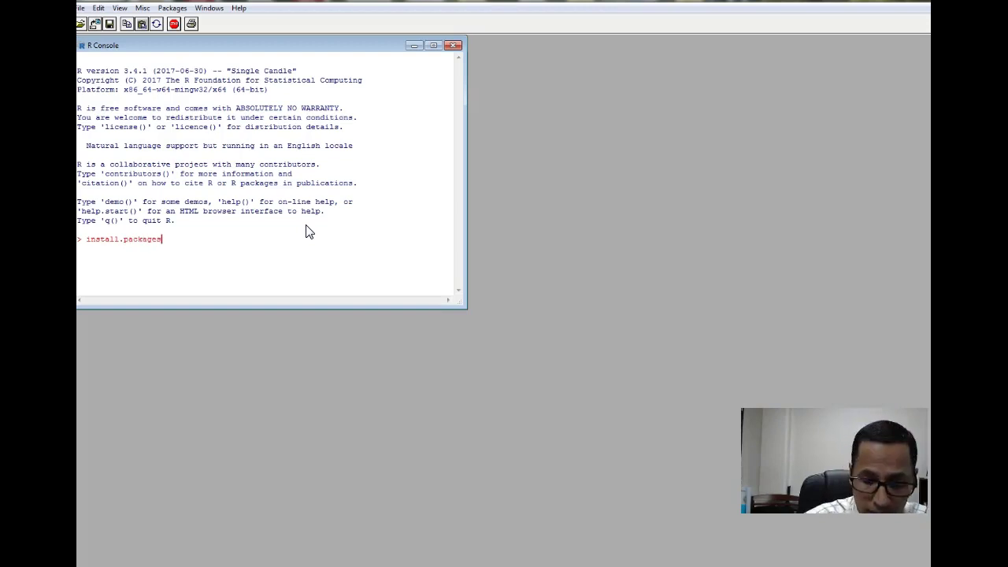
text((")
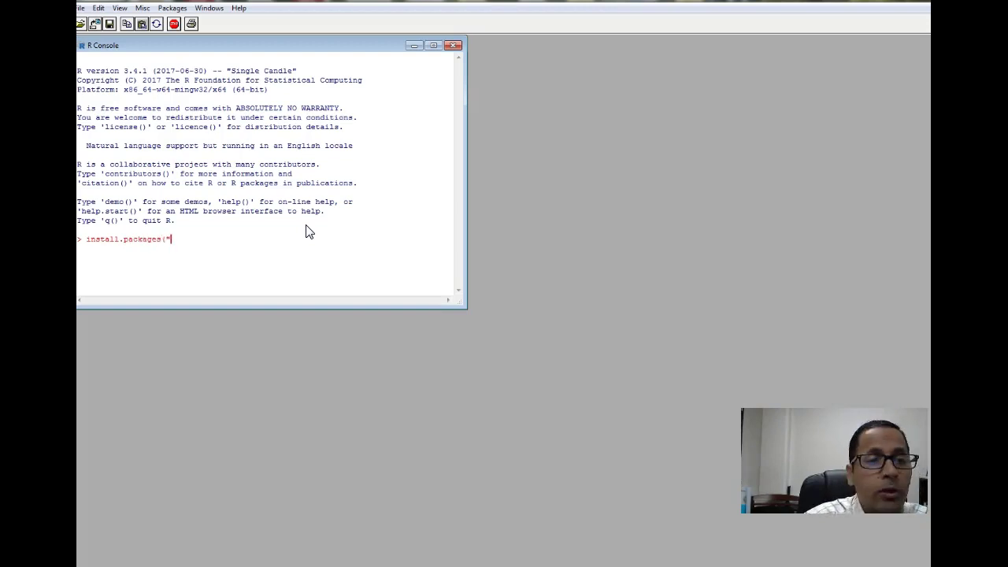
text(R)
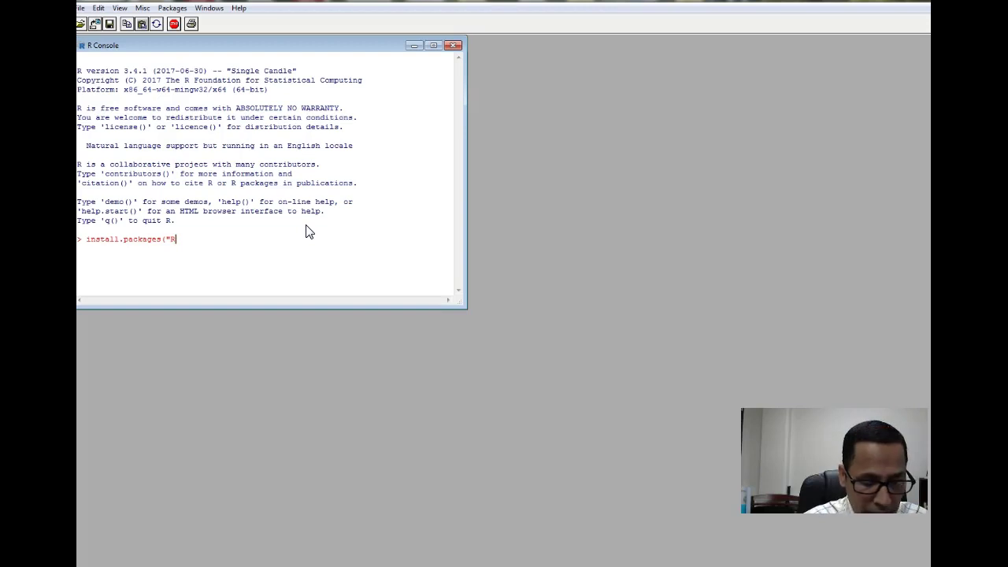
text(cmdr)
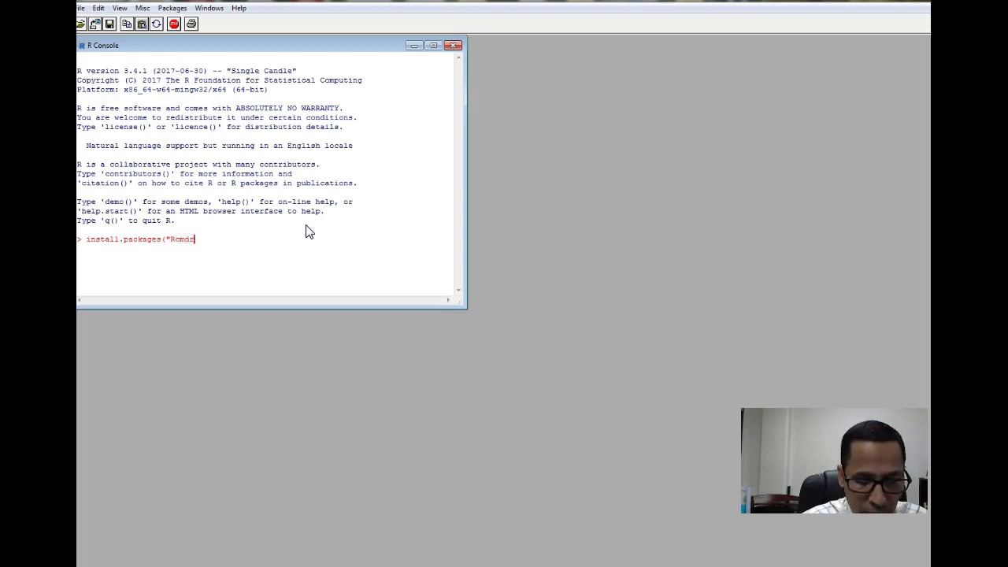
text(")
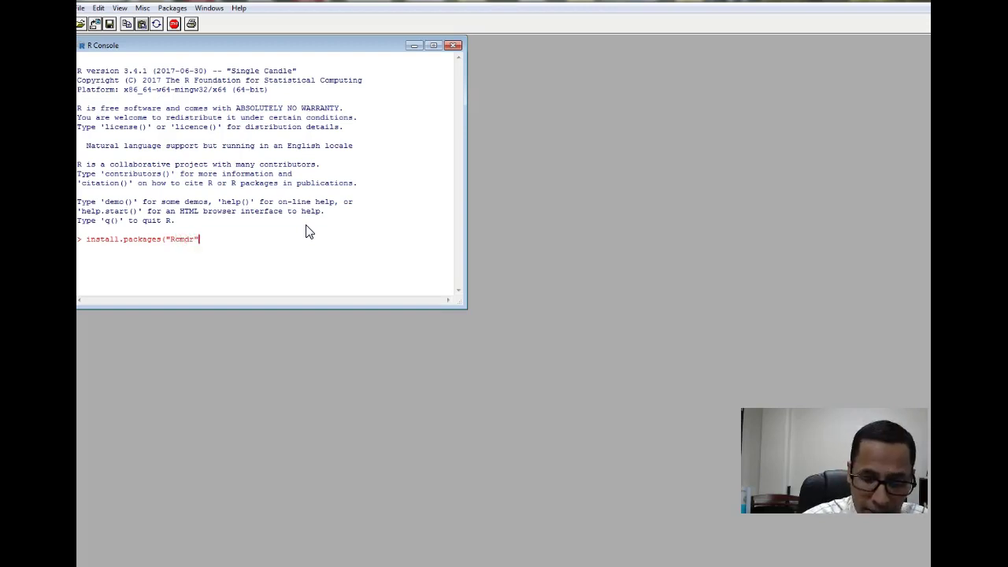
text())
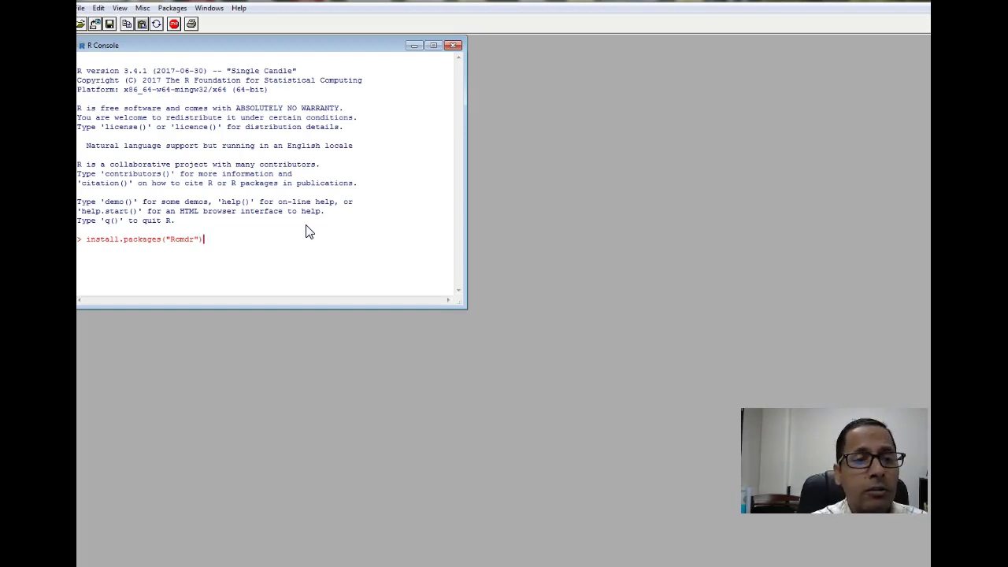
Step: Run the install and download Rcmdr from the USA (TX 1) [https] CRAN mirror
key(Return)
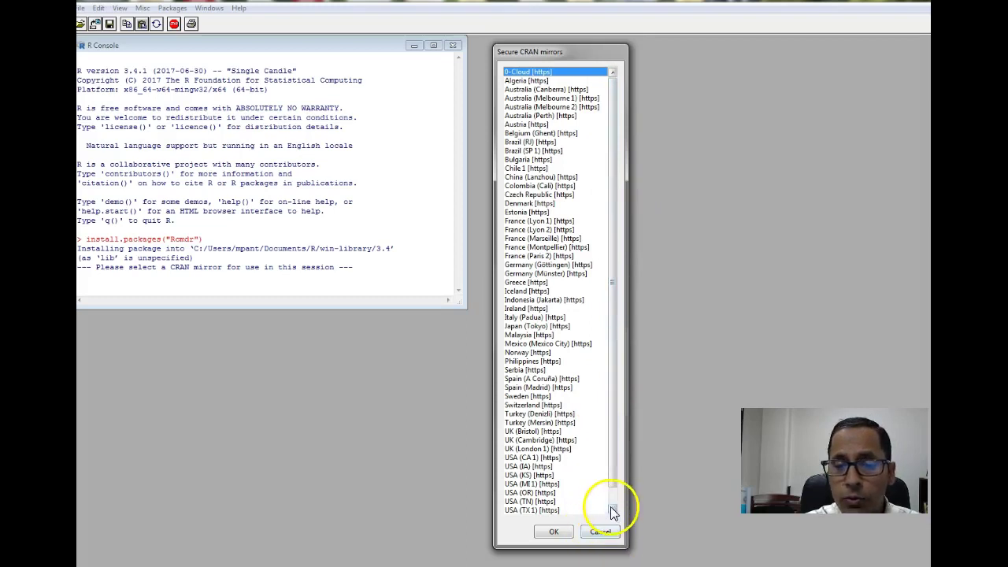
scroll(612, 511, down, 1)
click(528, 493)
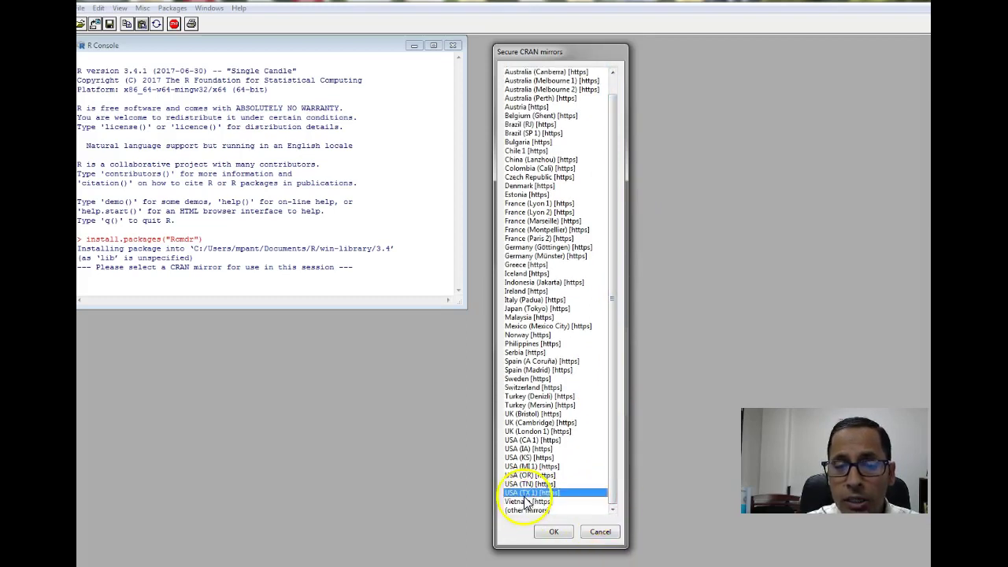
click(554, 532)
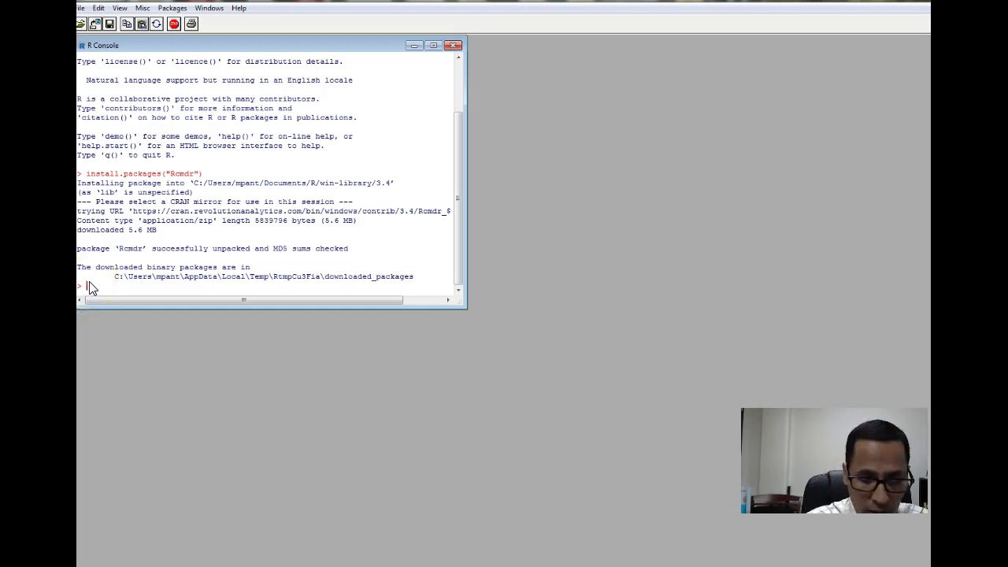
Step: Type the command library(Rcmdr) at the console prompt
text(libra)
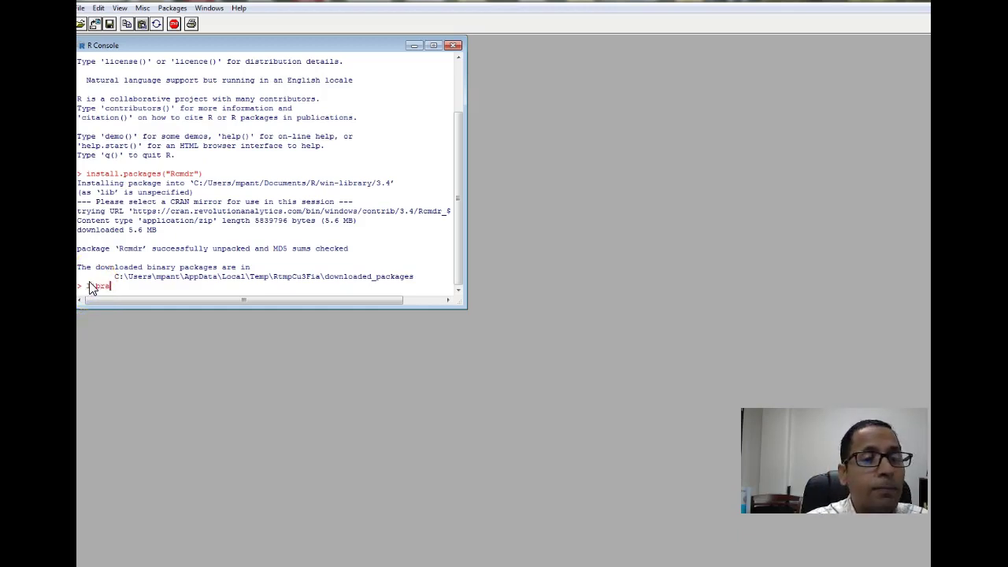
text(ry()
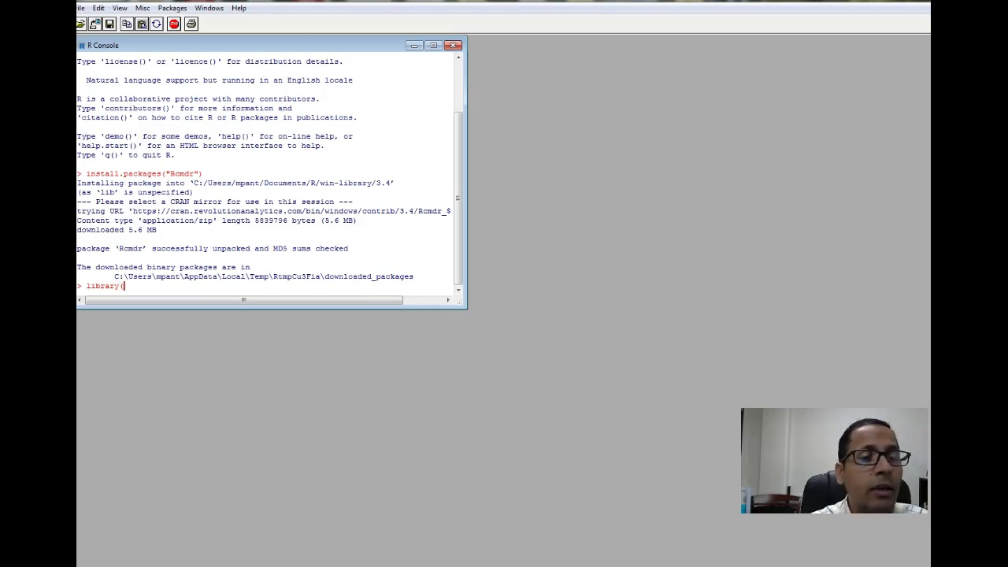
click(99, 293)
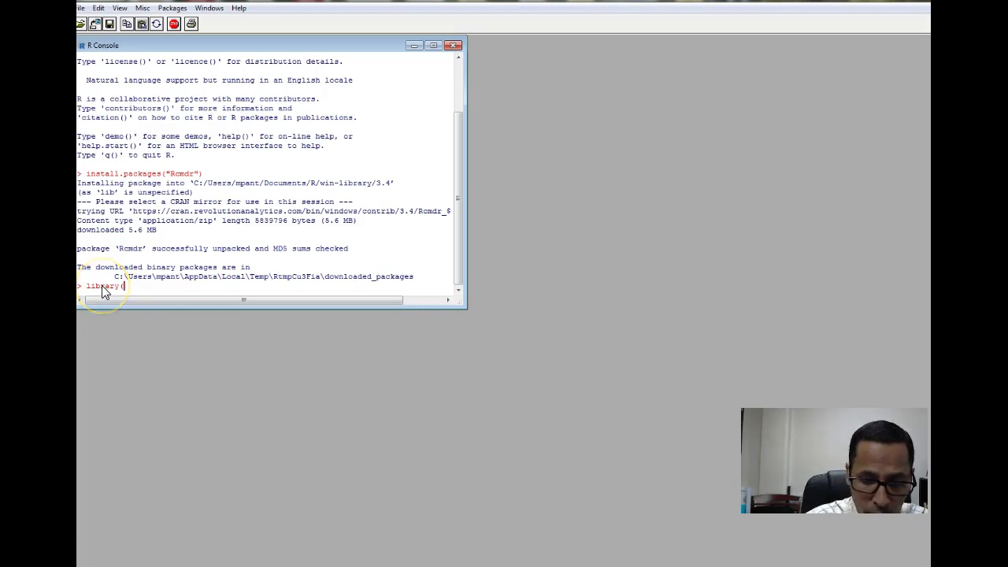
text(Rcmdr)
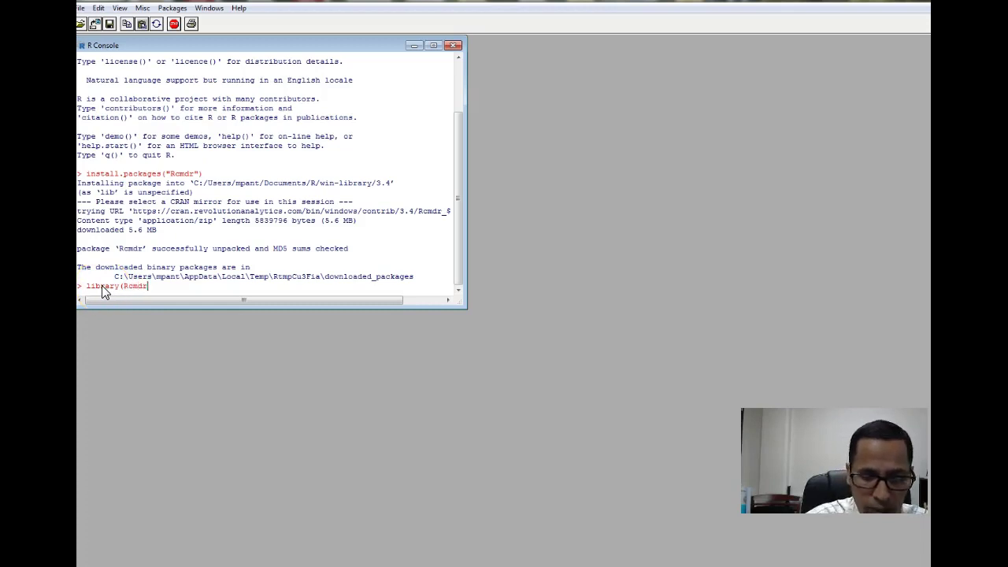
text())
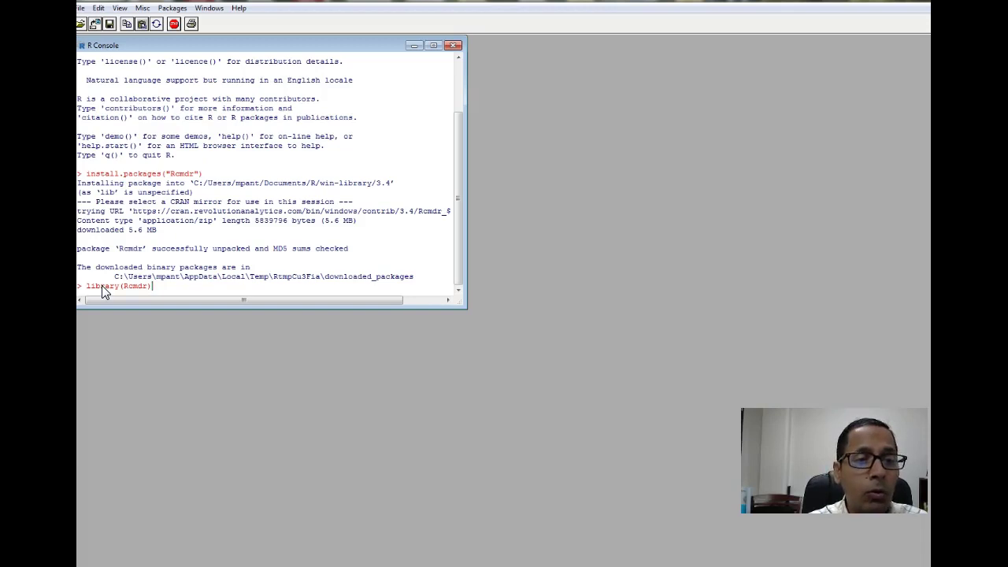
click(126, 292)
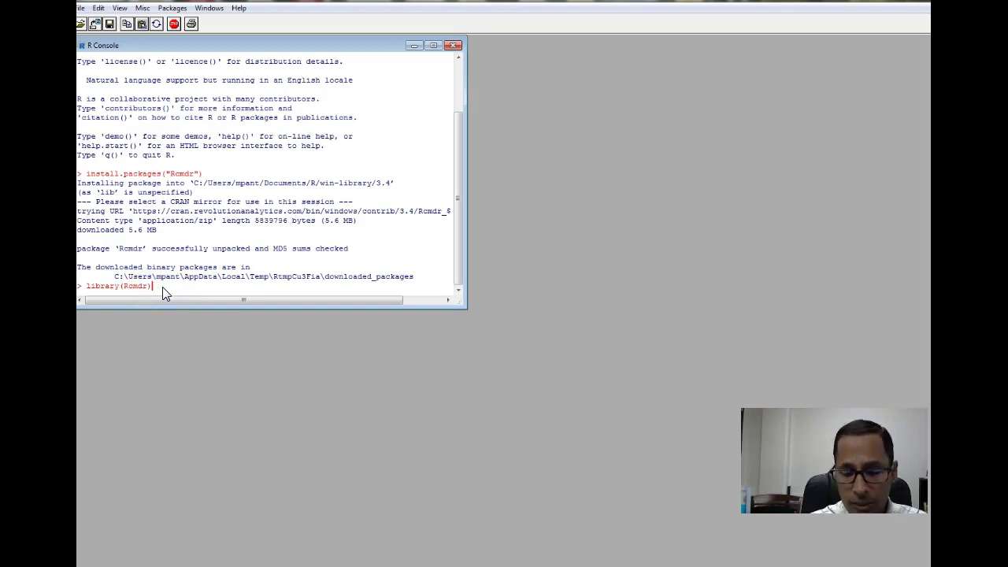
Step: Launch R Commander, reposition its window, and browse the File, Edit and Data menus
key(Return)
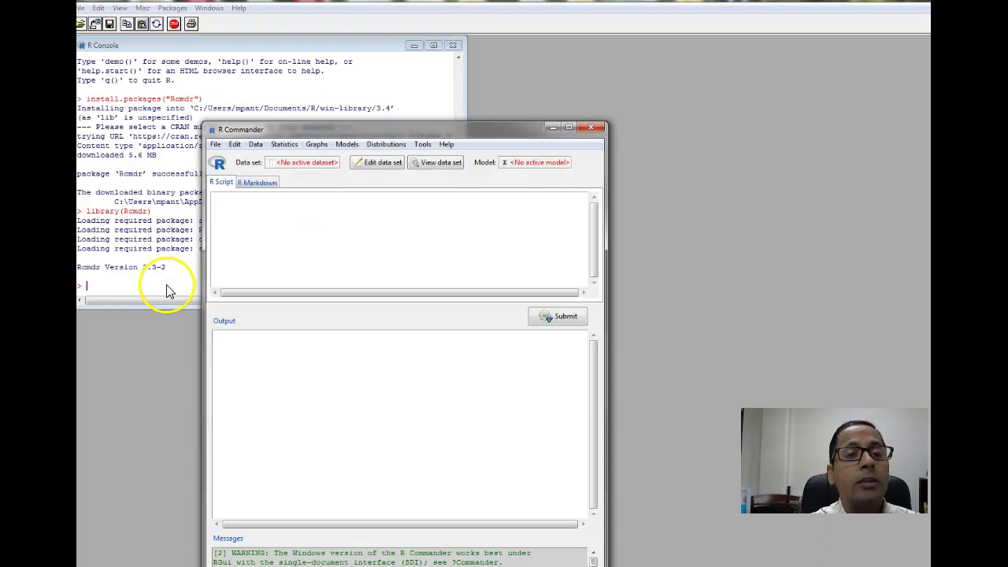
drag(333, 129, 283, 43)
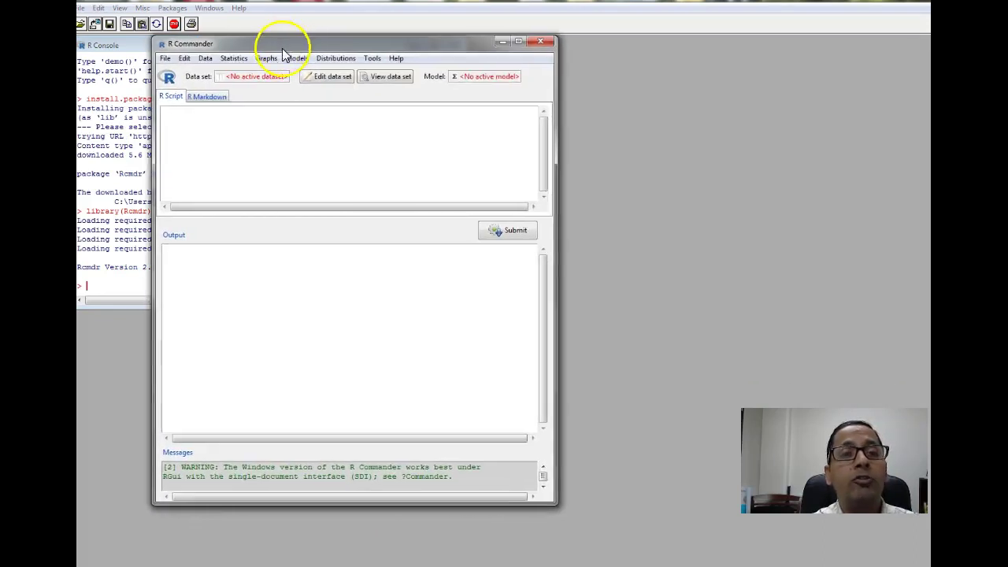
click(165, 60)
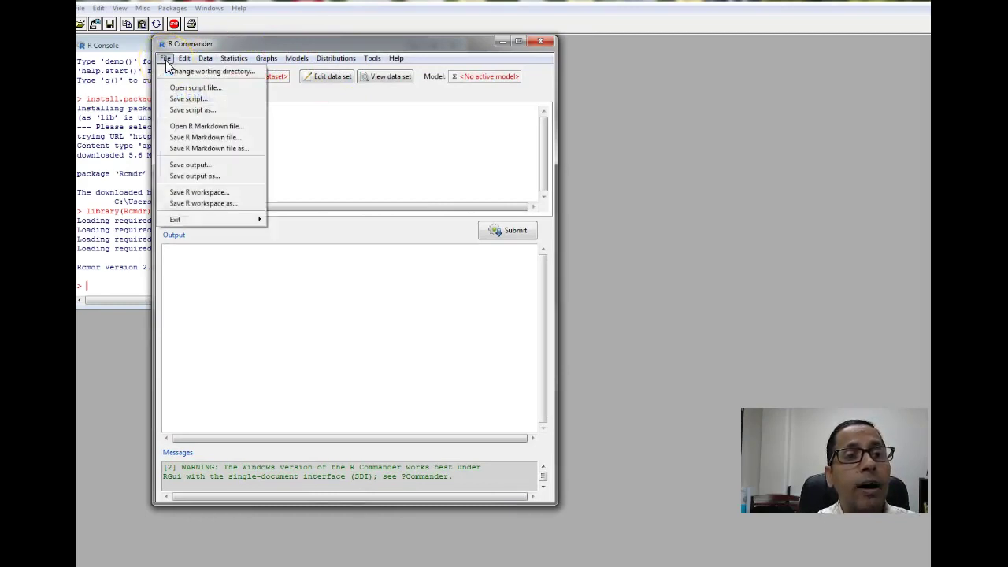
click(186, 61)
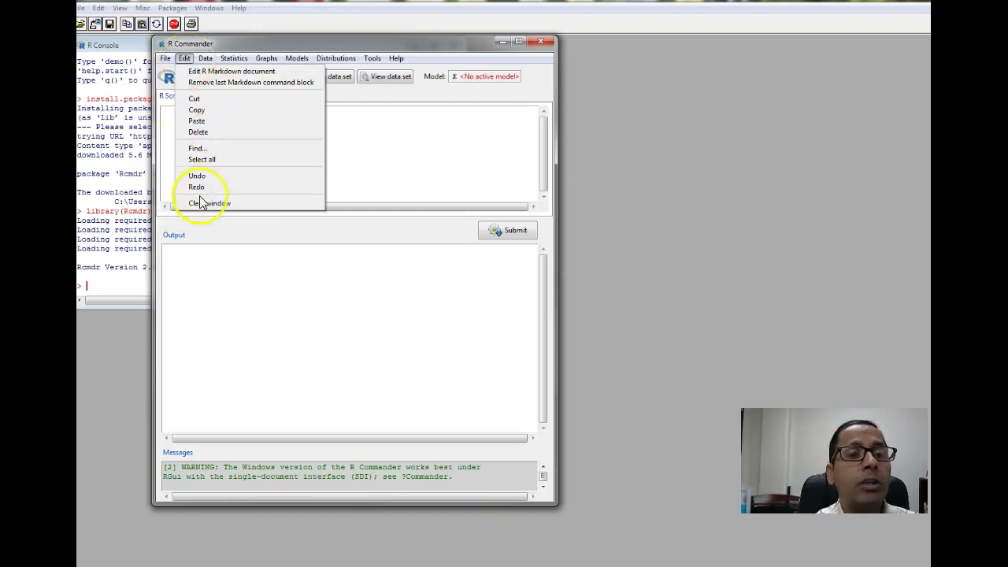
click(206, 60)
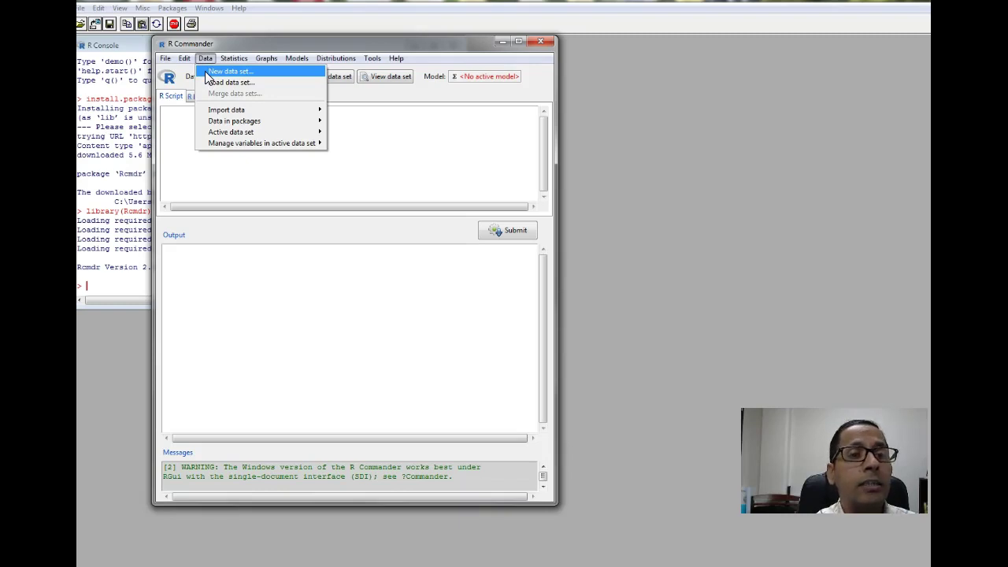
drag(209, 75, 222, 87)
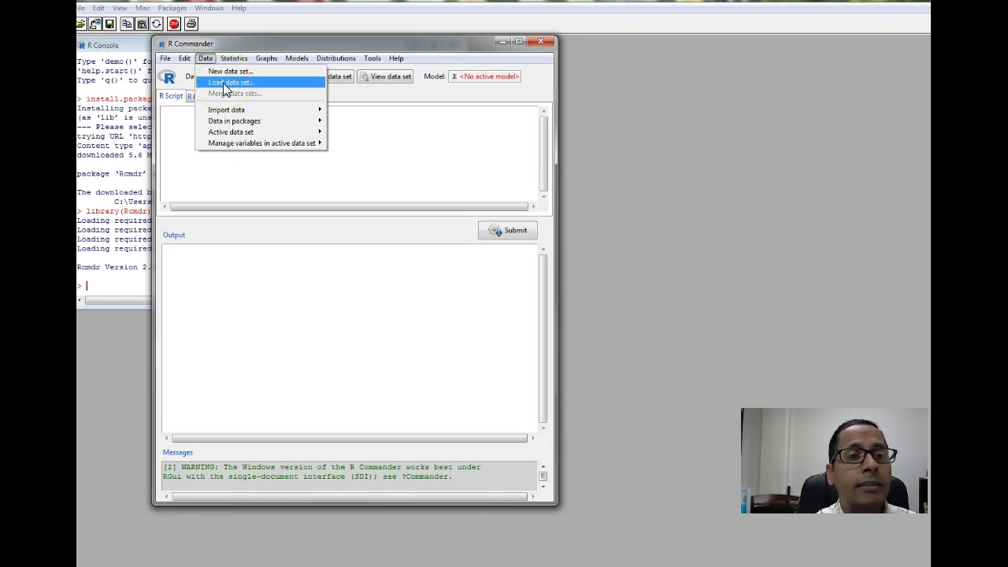
drag(226, 89, 241, 116)
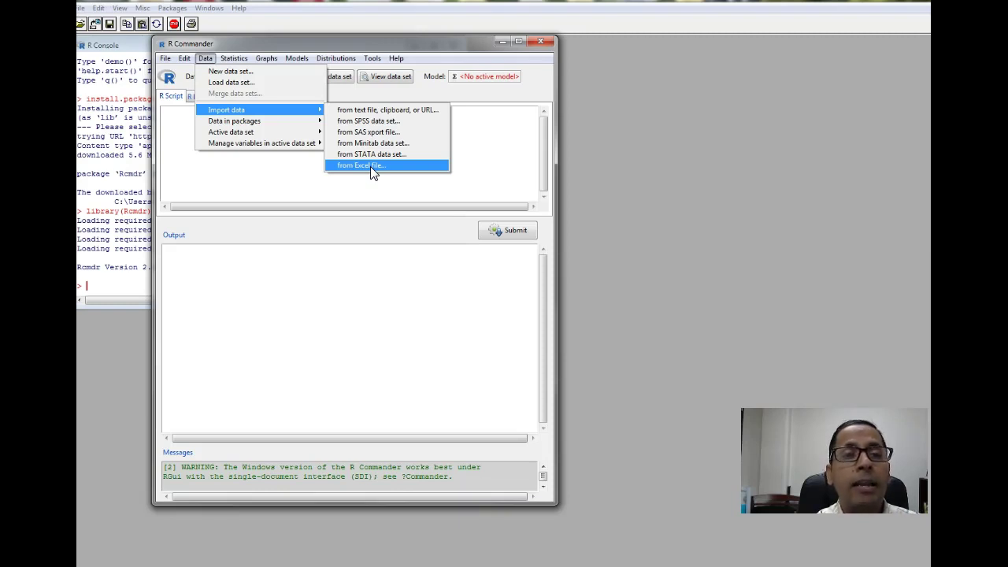
Step: Browse the Statistics and Graphs menus, finding Histogram unavailable
click(236, 60)
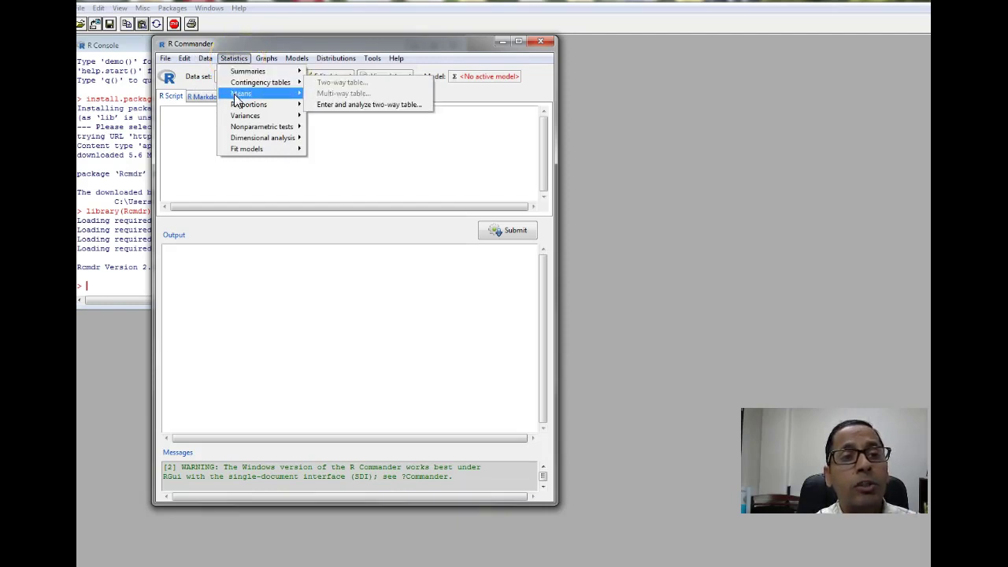
click(243, 61)
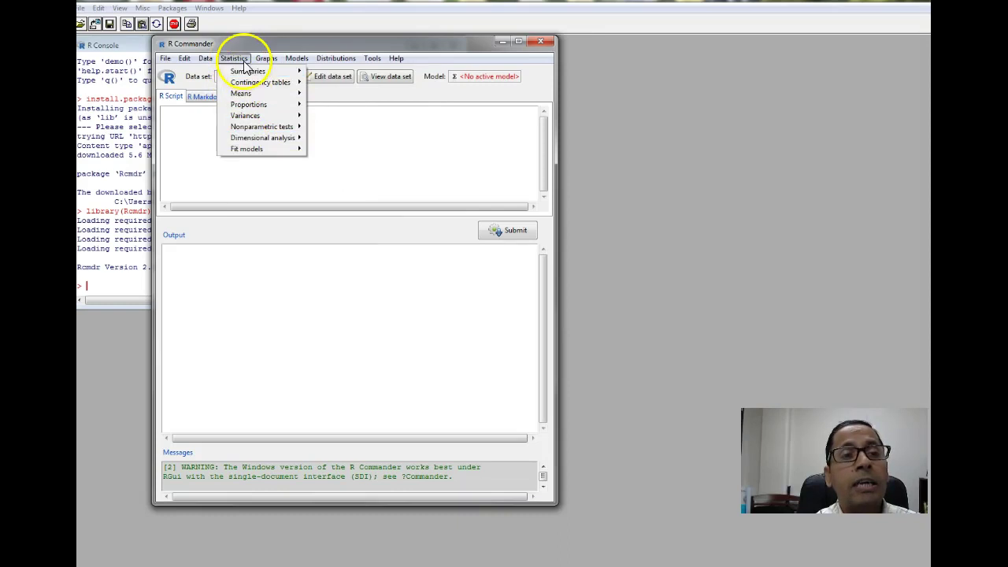
click(266, 59)
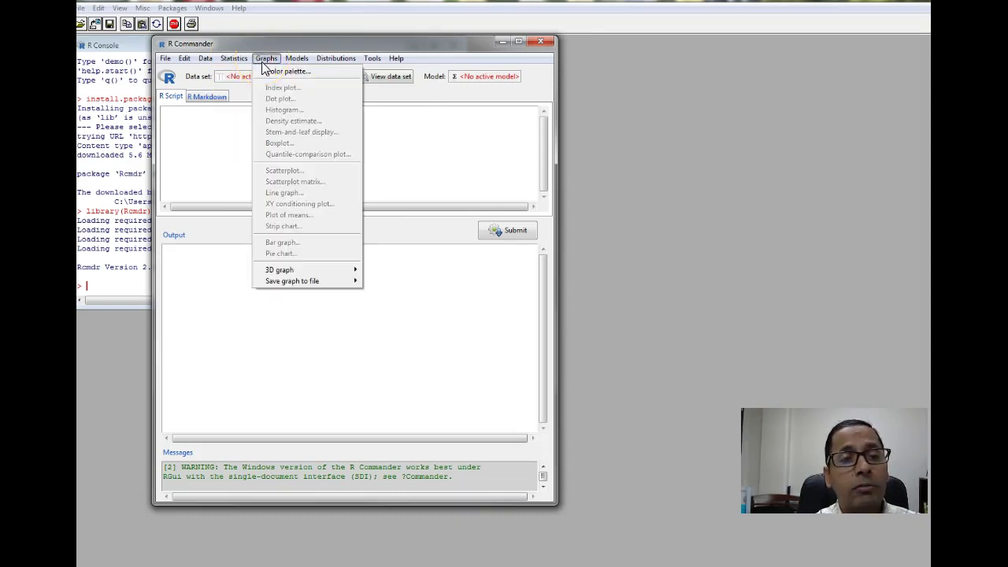
click(267, 115)
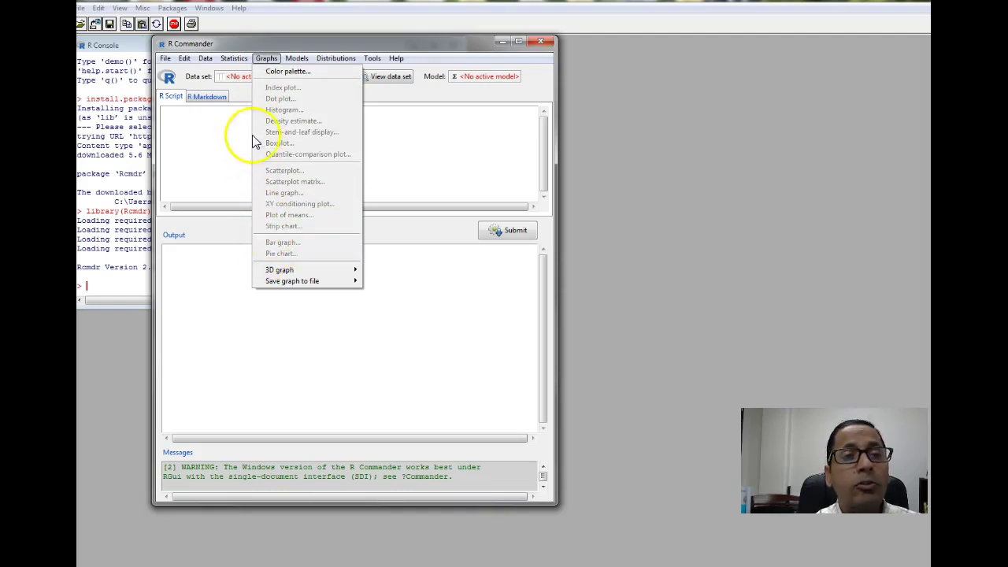
Step: Open the Data > Data in packages submenu
click(234, 59)
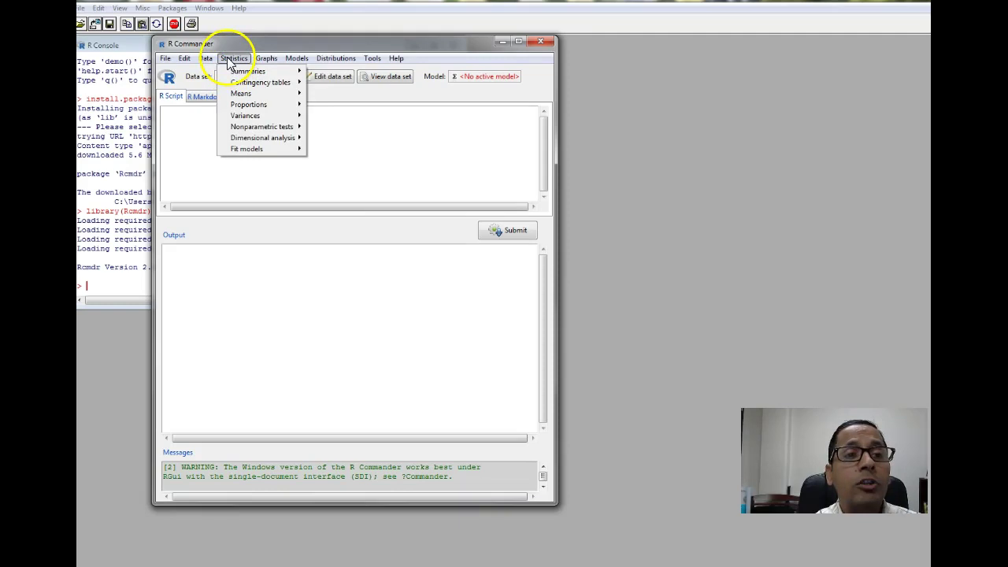
mouse_move(205, 59)
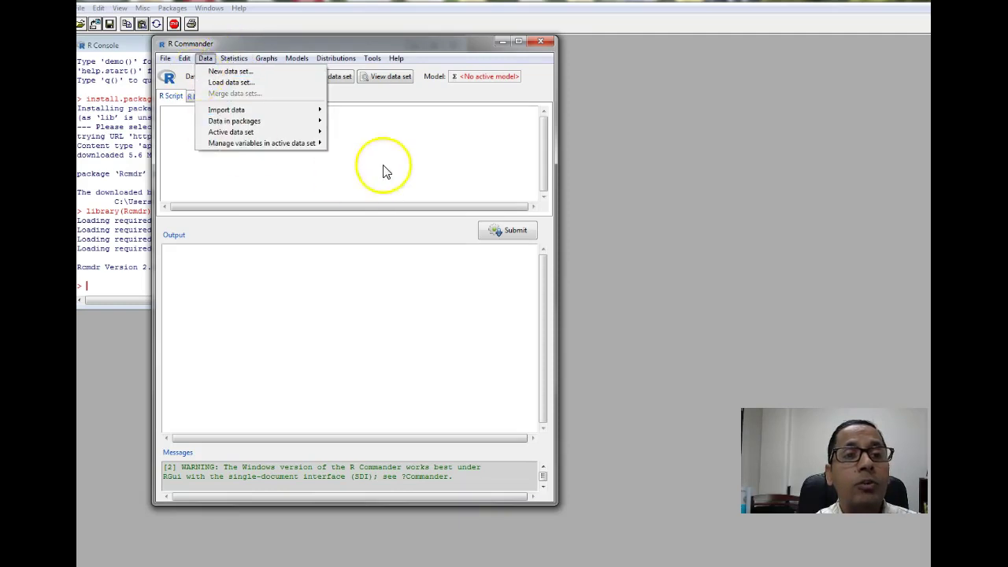
click(422, 105)
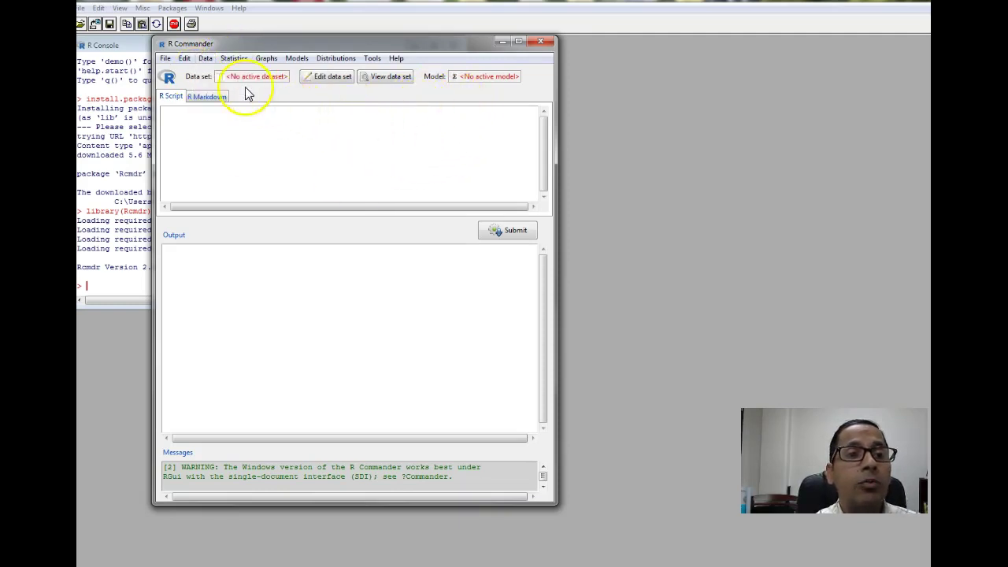
click(206, 60)
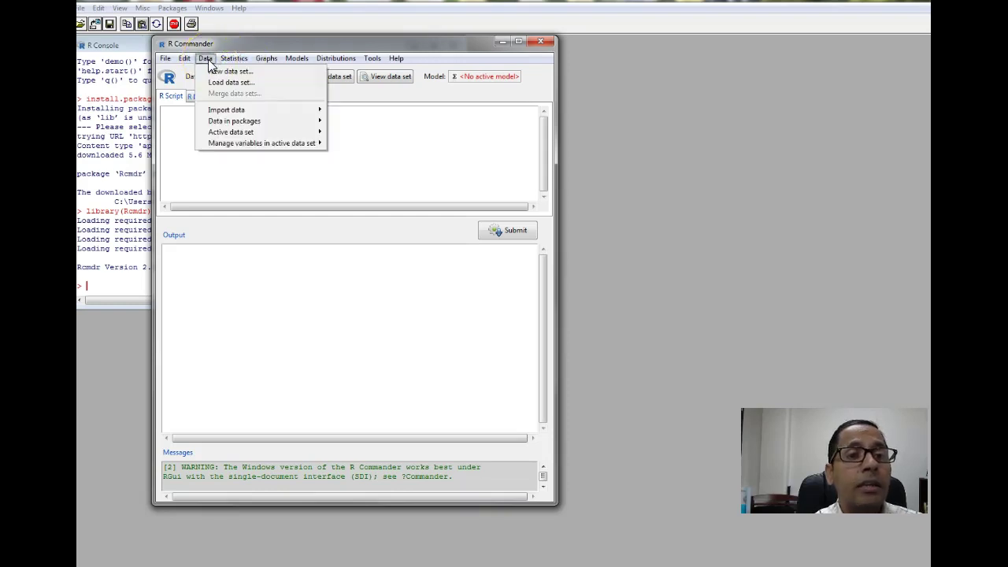
click(232, 122)
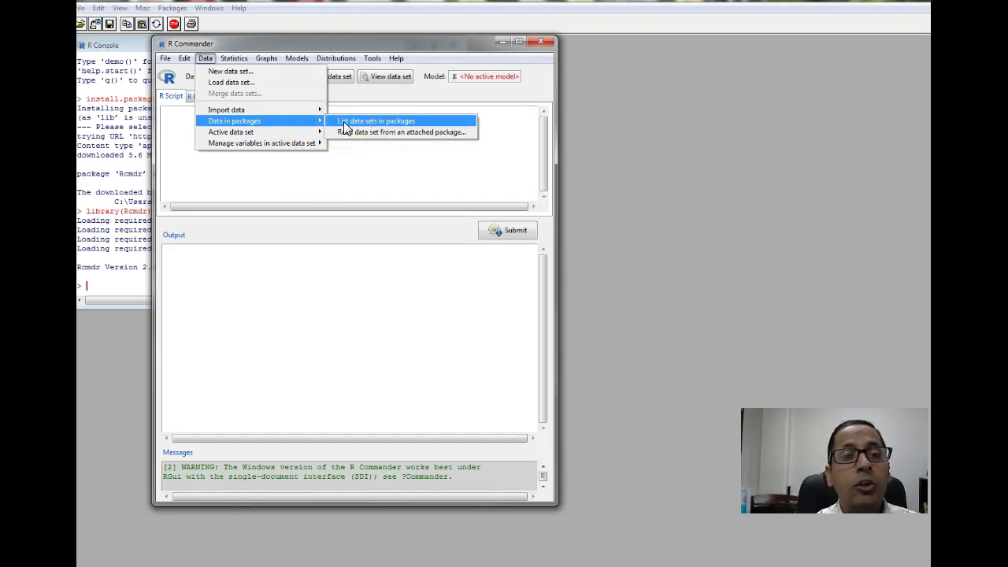
Step: List the data sets in attached packages, scroll to Baumann, then close the listing
click(344, 122)
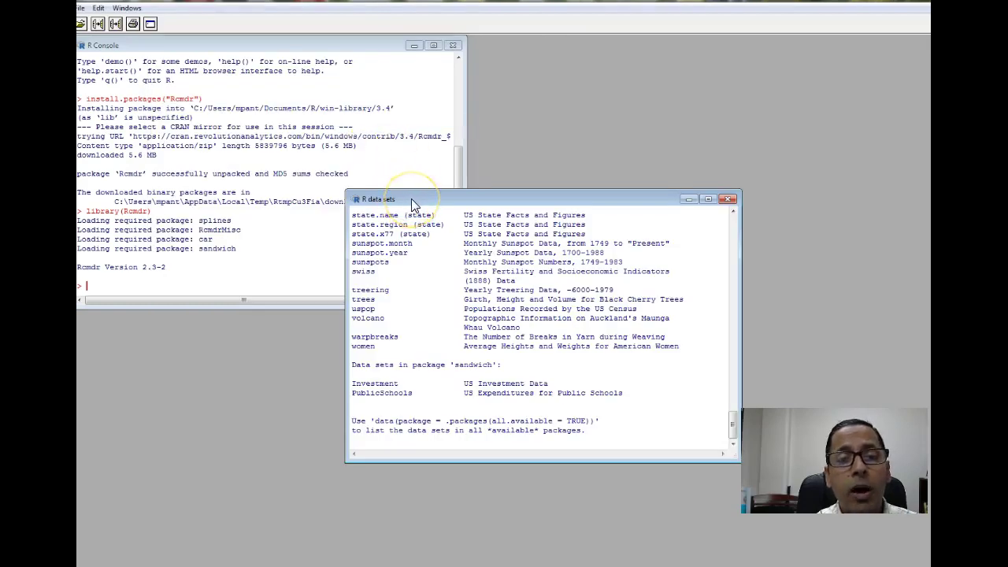
drag(411, 199, 335, 146)
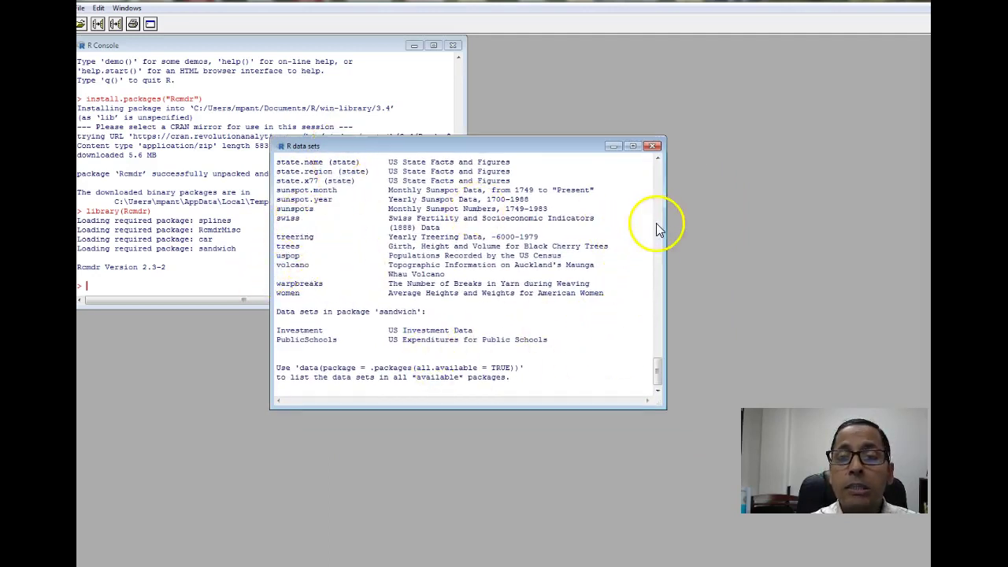
drag(659, 379, 675, 176)
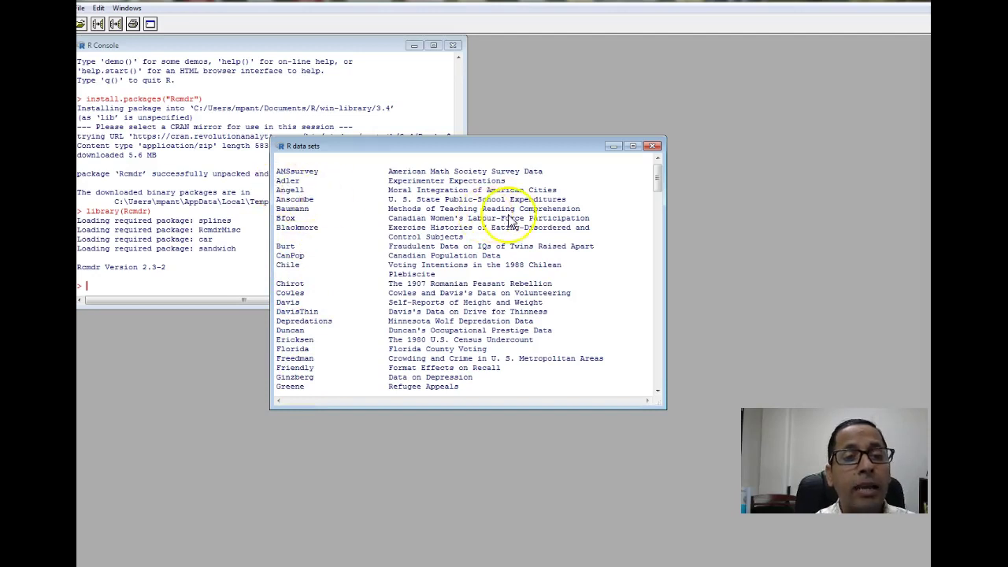
click(654, 147)
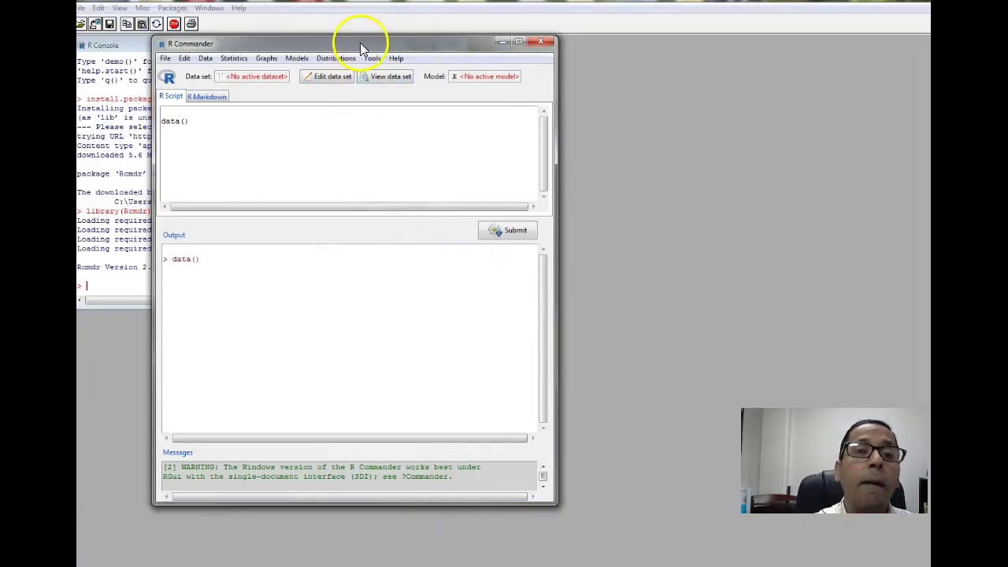
Step: Read the Baumann data set from the car package as the active data set
drag(357, 44, 323, 22)
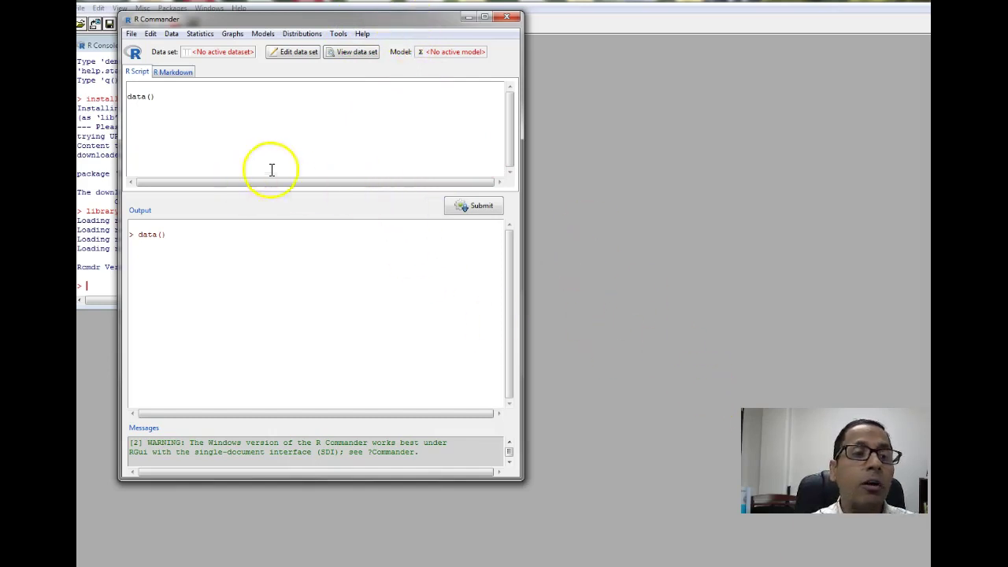
click(171, 34)
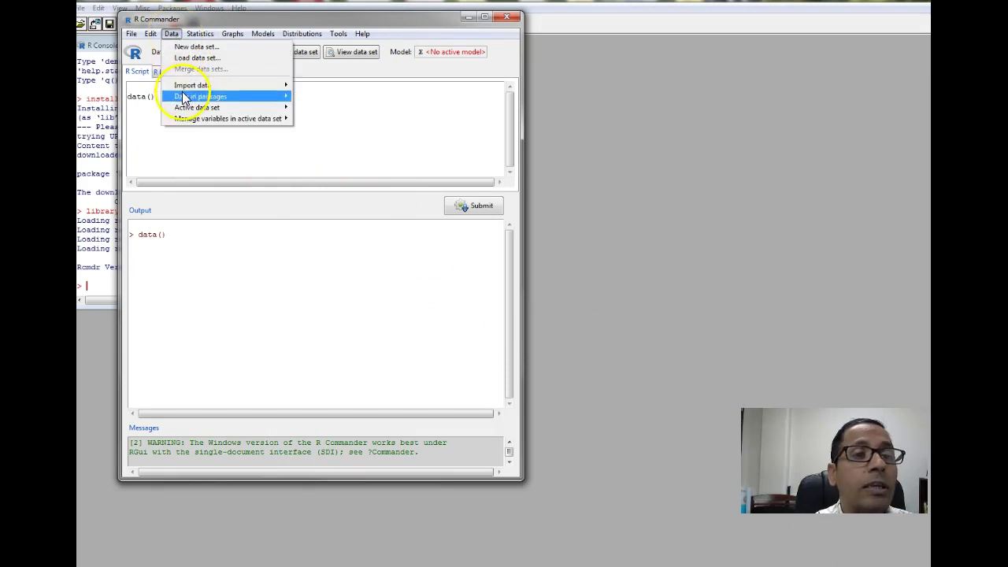
mouse_move(185, 97)
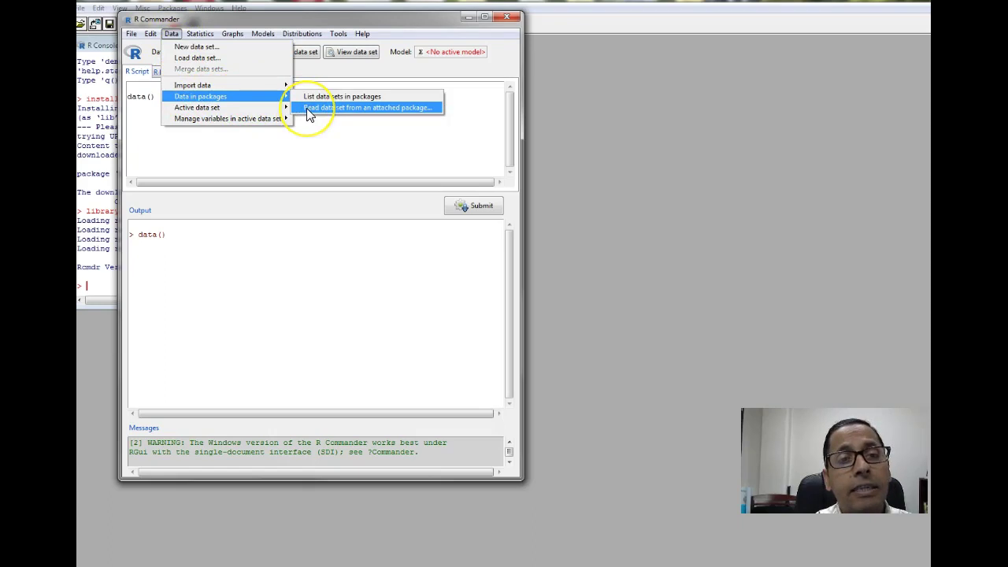
click(310, 115)
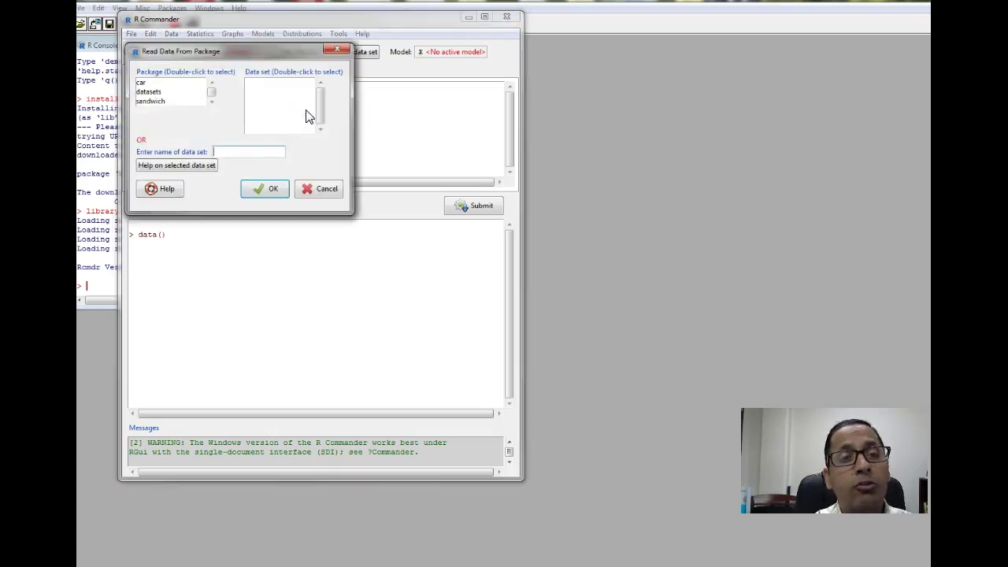
double_click(142, 84)
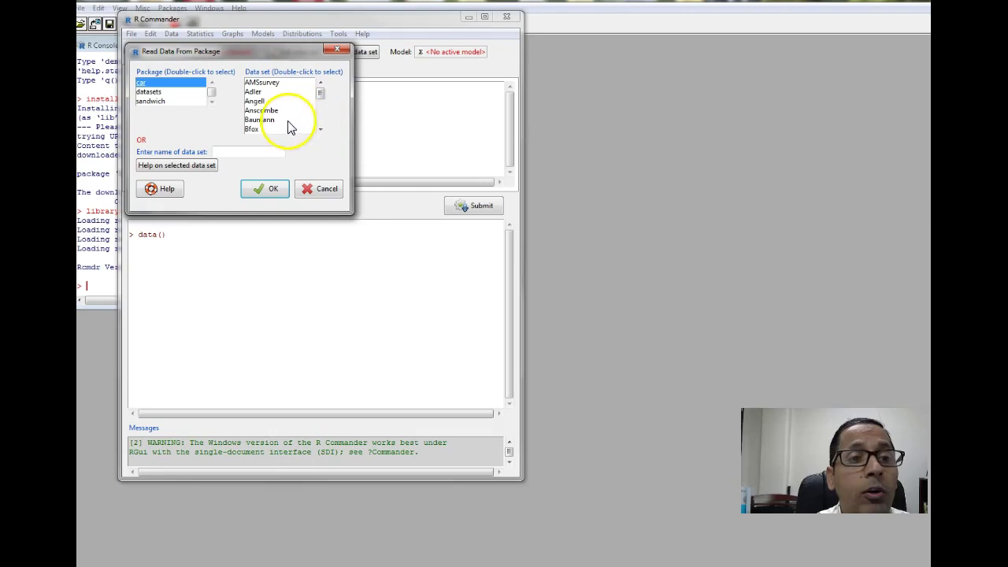
click(264, 122)
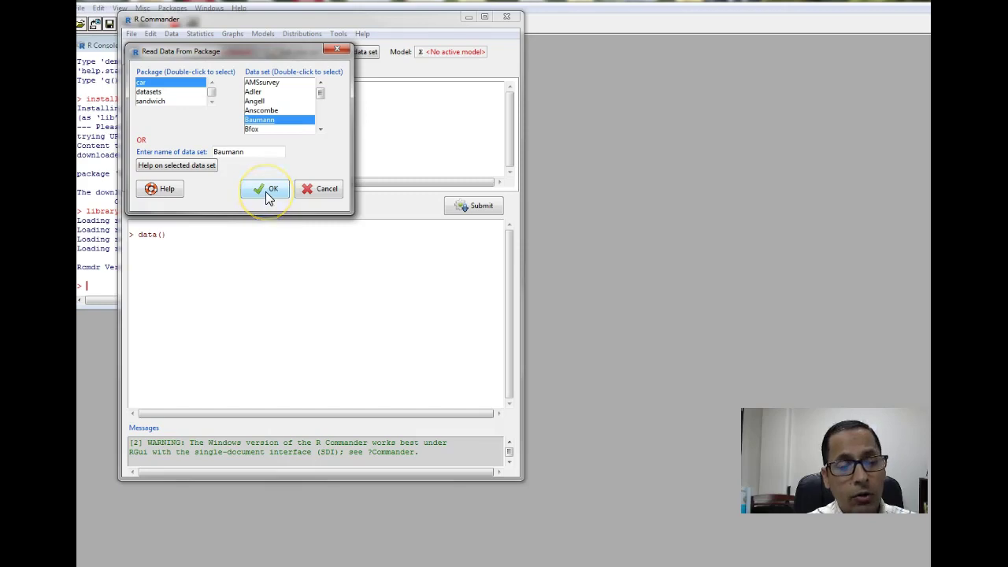
click(265, 192)
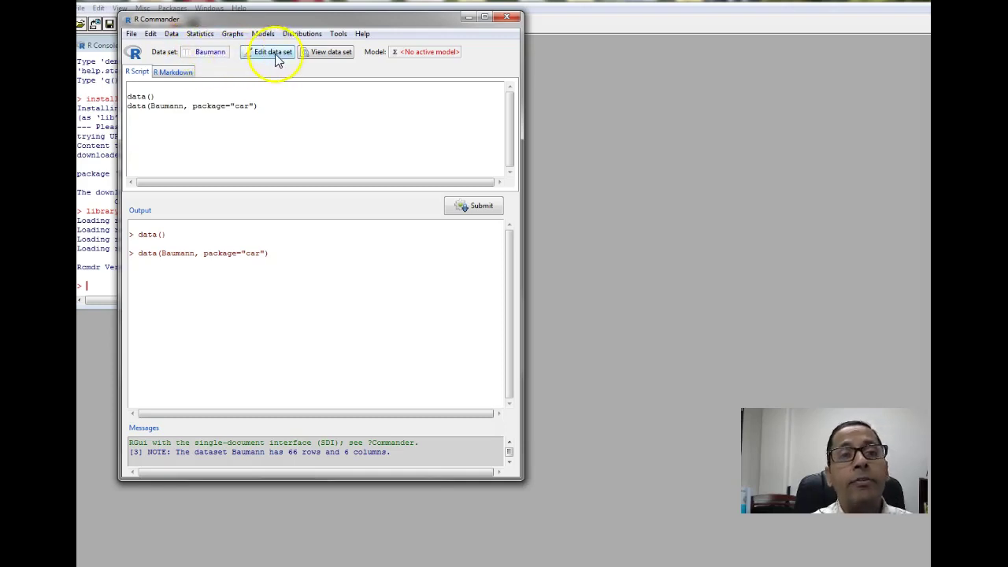
Step: View the Baumann data set and scroll through its group, pretest and post-test rows
click(320, 53)
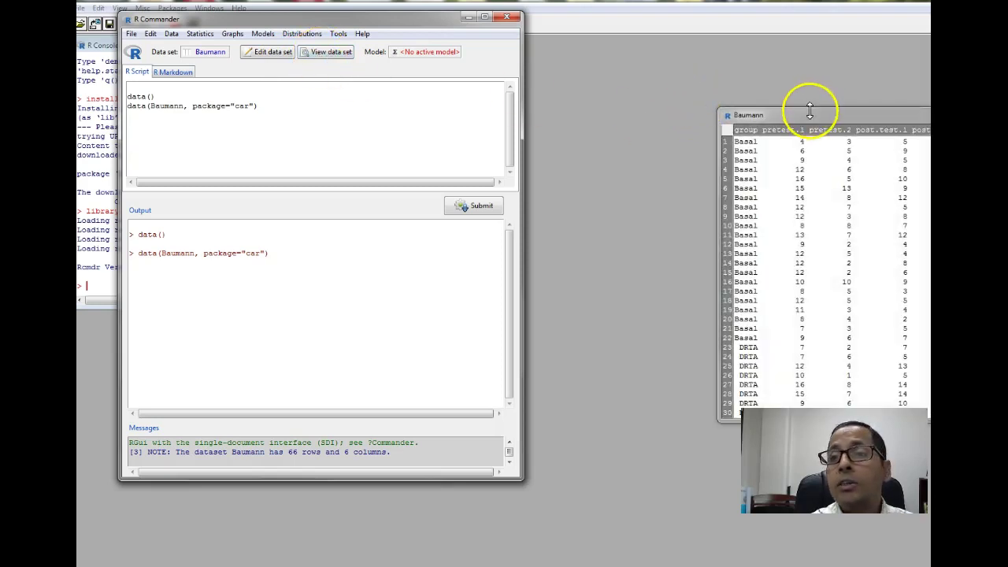
drag(810, 116, 664, 87)
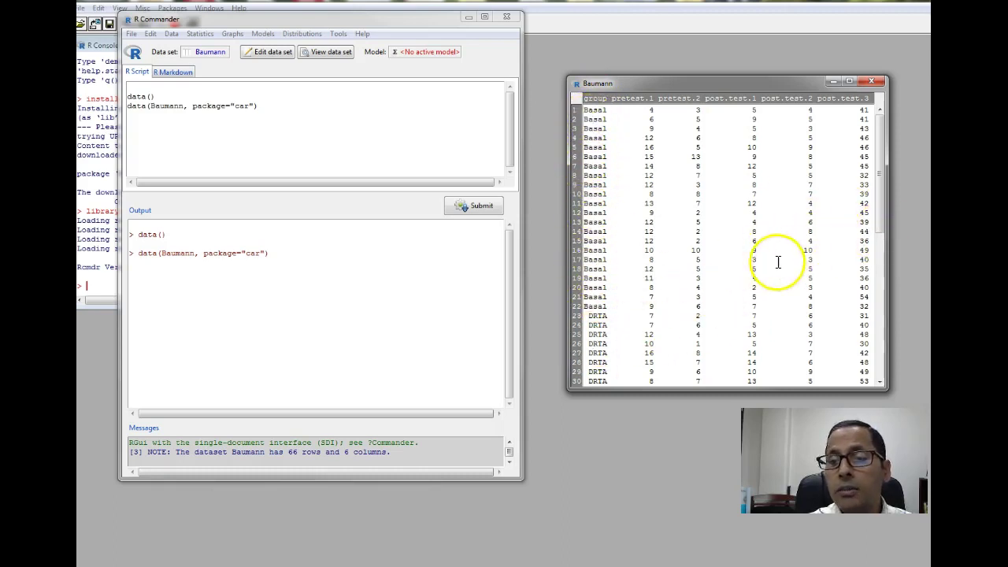
drag(881, 222, 880, 354)
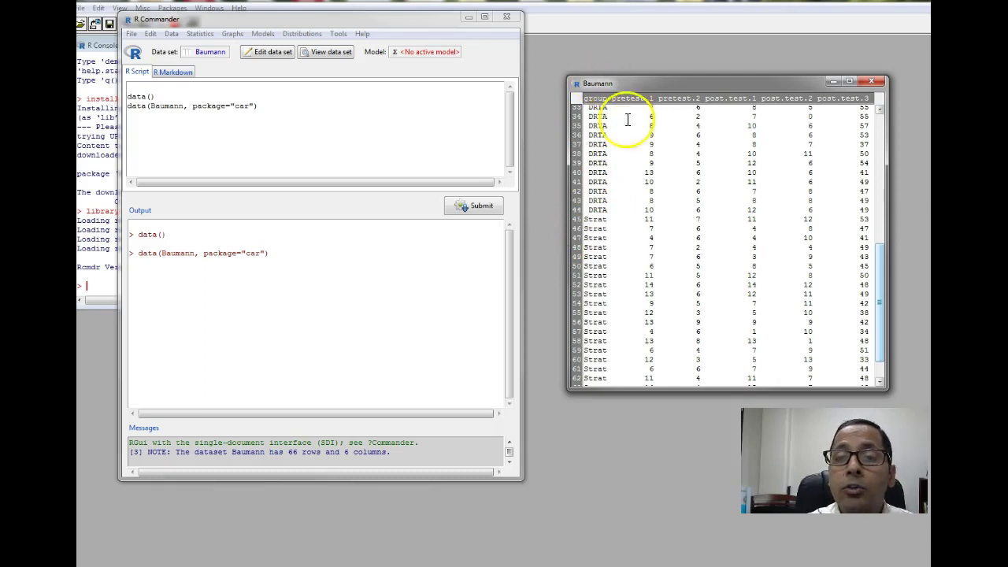
drag(881, 335, 902, 210)
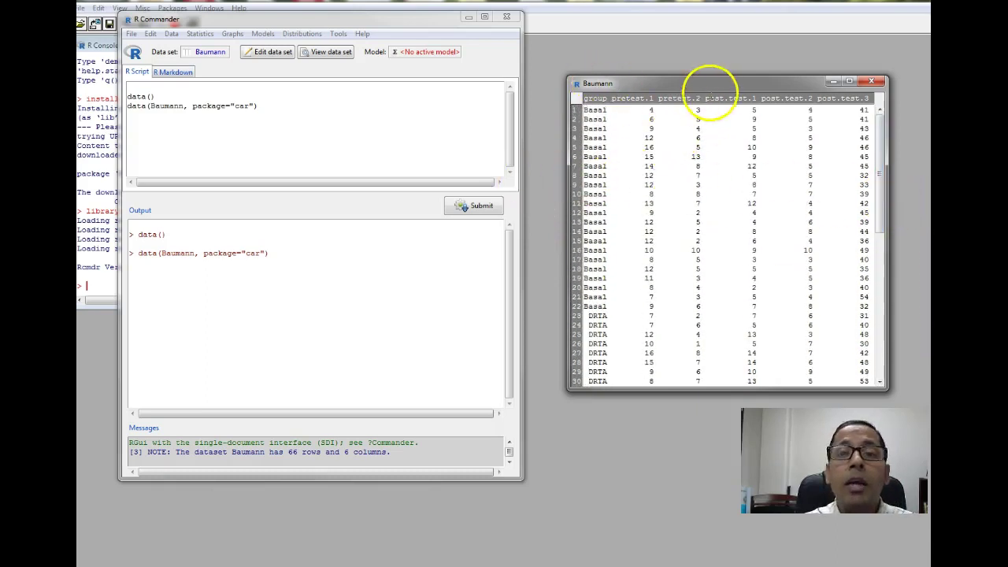